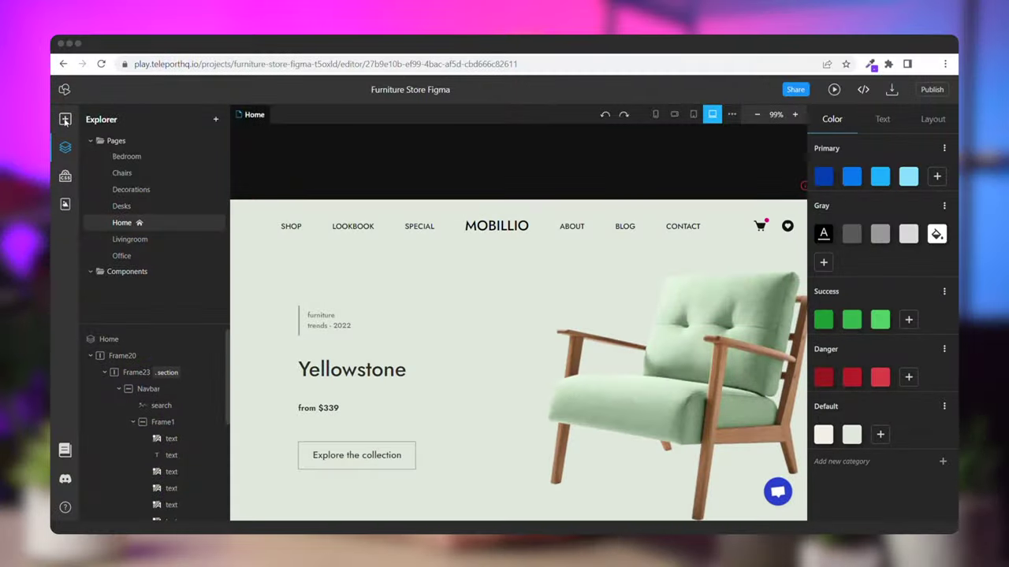
Place a Dropdown element in the MOBILLIO navbar between SHOP and LOOKBOOK and select its toggle
{"action": "left_click", "coordinate": [65, 120]}
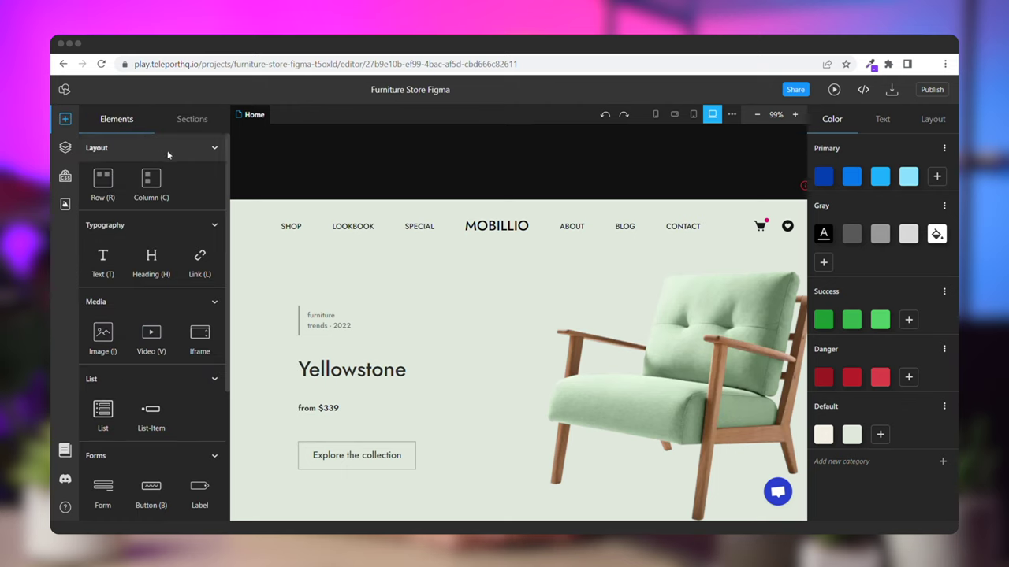
{"action": "scroll", "coordinate": [221, 206], "scroll_direction": "down", "scroll_amount": 1}
{"action": "scroll", "coordinate": [221, 207], "scroll_direction": "down", "scroll_amount": 2}
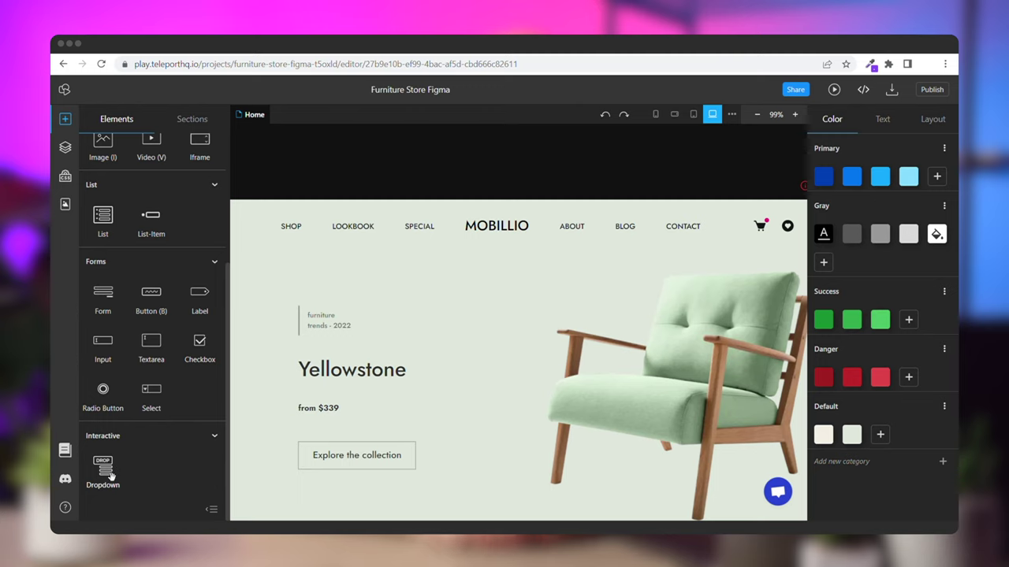
{"action": "left_click_drag", "start_coordinate": [111, 477], "coordinate": [339, 229]}
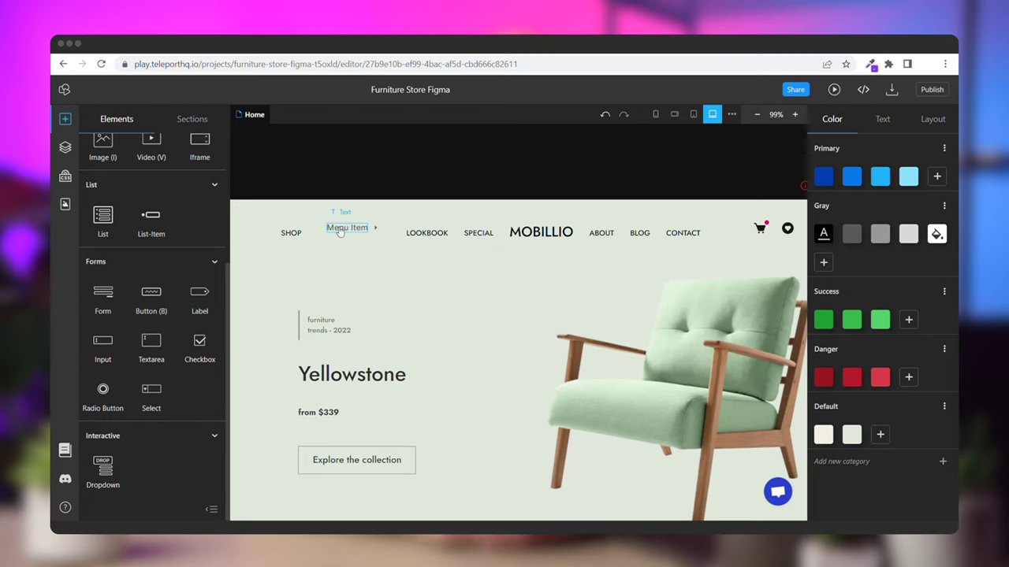
{"action": "left_click", "coordinate": [384, 235]}
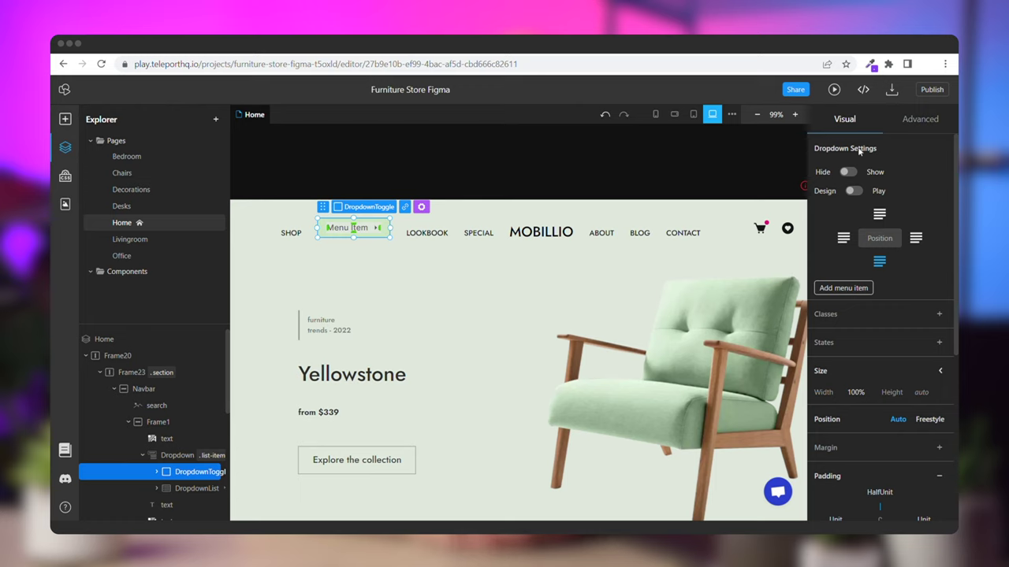
Set the dropdown toggle to Show, then preview it to see three Sub-menu Item entries
{"action": "left_click", "coordinate": [422, 207]}
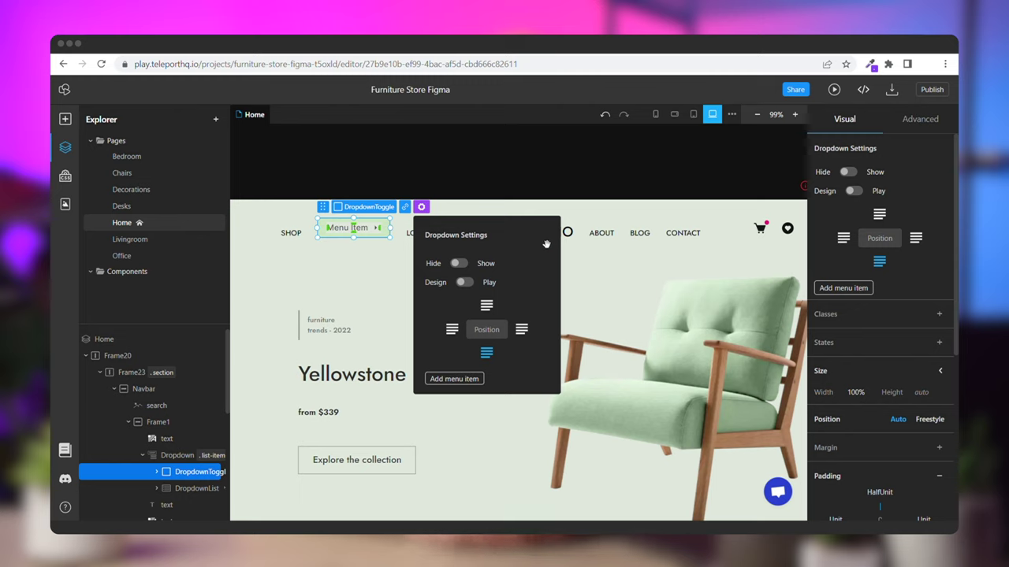
{"action": "left_click_drag", "start_coordinate": [543, 239], "coordinate": [625, 237]}
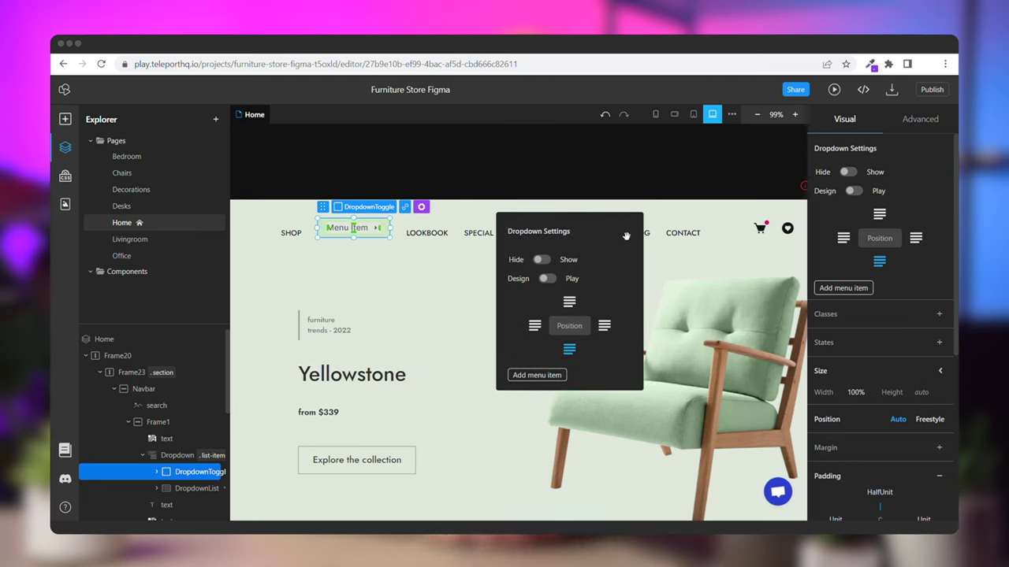
{"action": "left_click", "coordinate": [542, 260]}
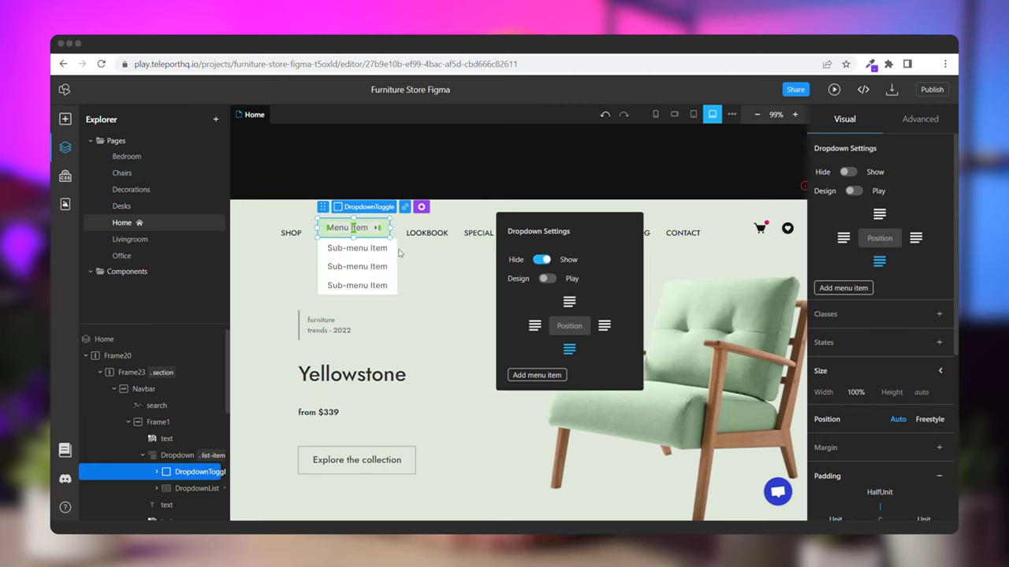
{"action": "left_click", "coordinate": [546, 278]}
{"action": "mouse_move", "coordinate": [370, 228]}
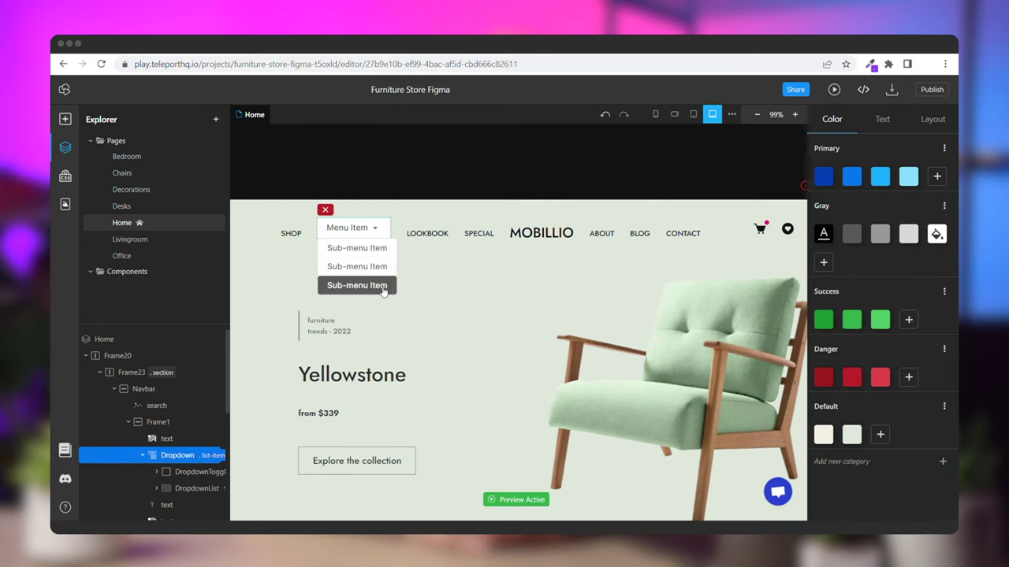
Select the whole Dropdown and make its sub-menu items show on the canvas
{"action": "left_click", "coordinate": [371, 229]}
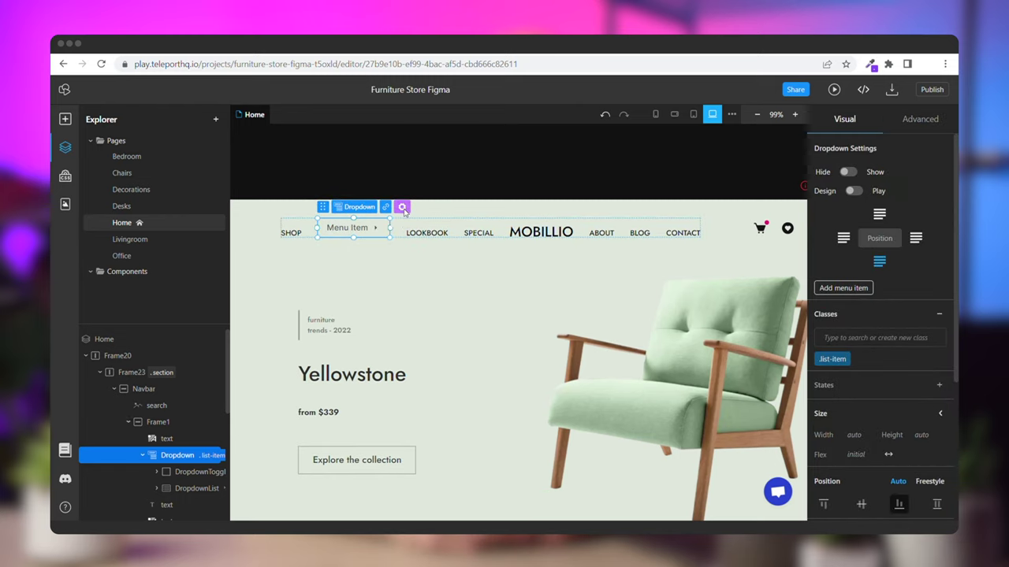
{"action": "left_click", "coordinate": [402, 207]}
{"action": "left_click", "coordinate": [439, 263]}
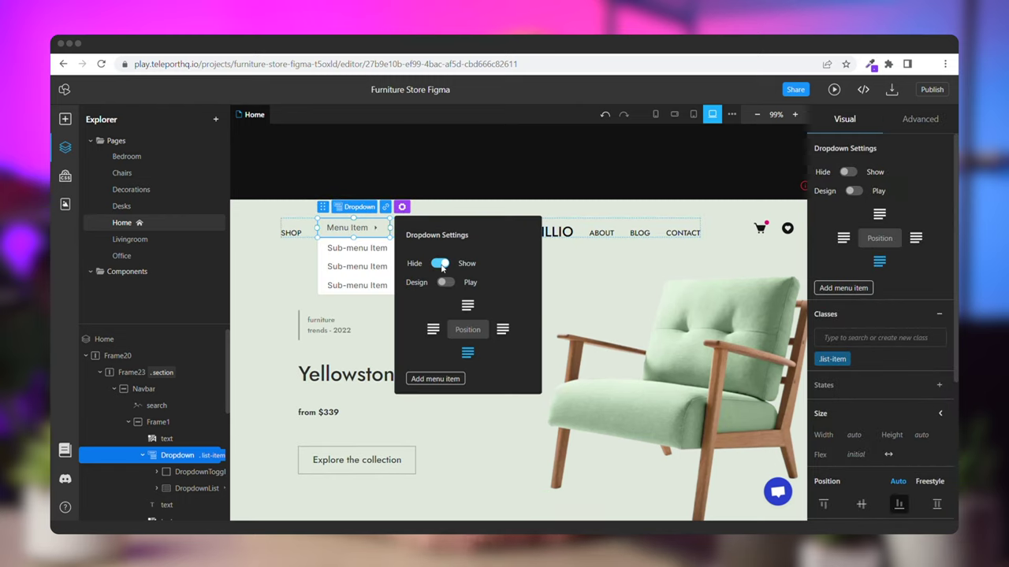
{"action": "left_click_drag", "start_coordinate": [462, 235], "coordinate": [527, 236]}
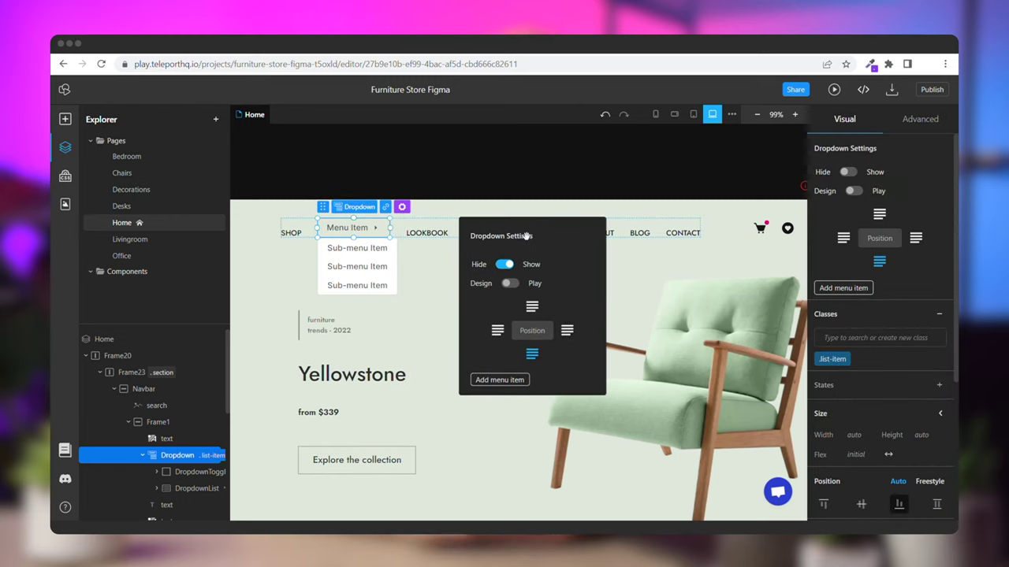
Try left, right and top positions, set the sub-menu to open below, and add two items
{"action": "left_click", "coordinate": [498, 331]}
{"action": "left_click", "coordinate": [566, 331]}
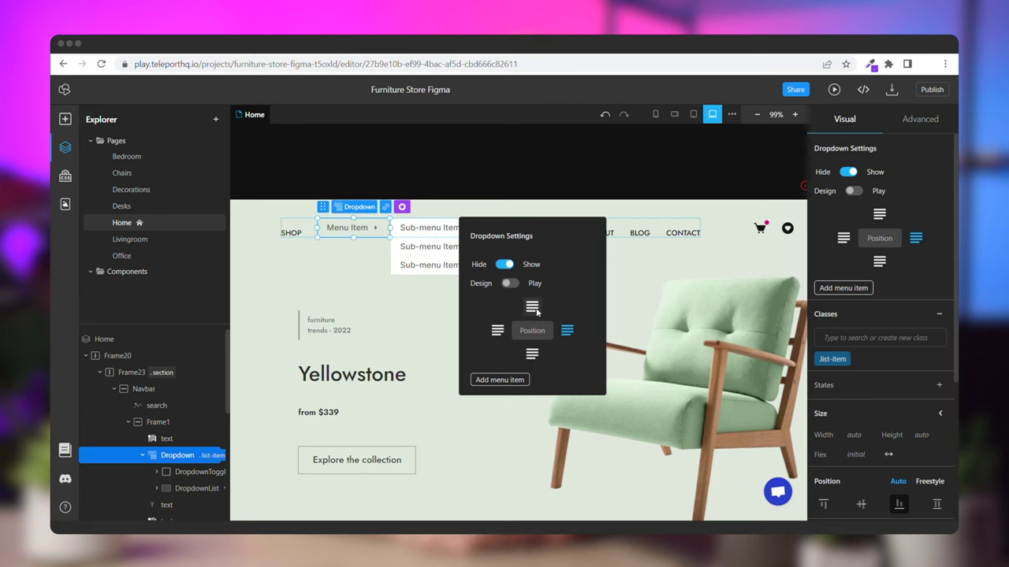
{"action": "left_click", "coordinate": [535, 311]}
{"action": "left_click", "coordinate": [531, 355]}
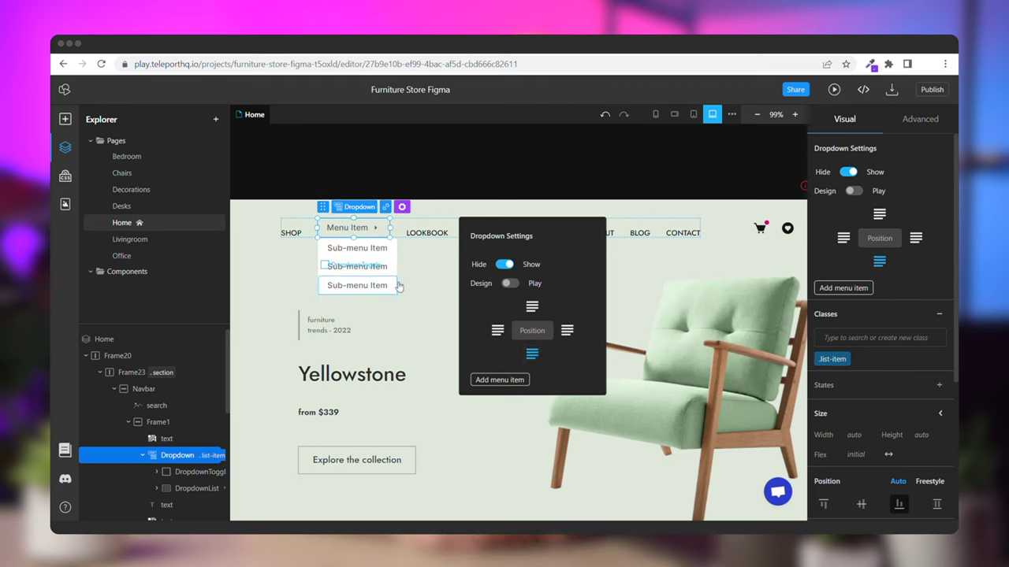
{"action": "left_click", "coordinate": [492, 383]}
{"action": "left_click", "coordinate": [492, 383]}
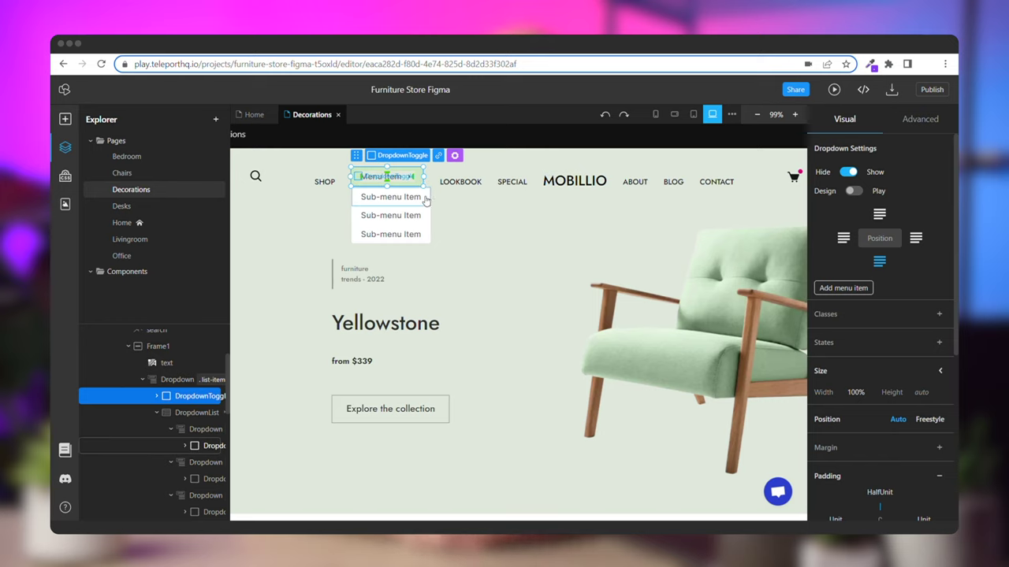
Convert the third Sub-menu Item into a shown nested dropdown that opens to the right
{"action": "left_click", "coordinate": [426, 237]}
{"action": "left_click", "coordinate": [455, 213]}
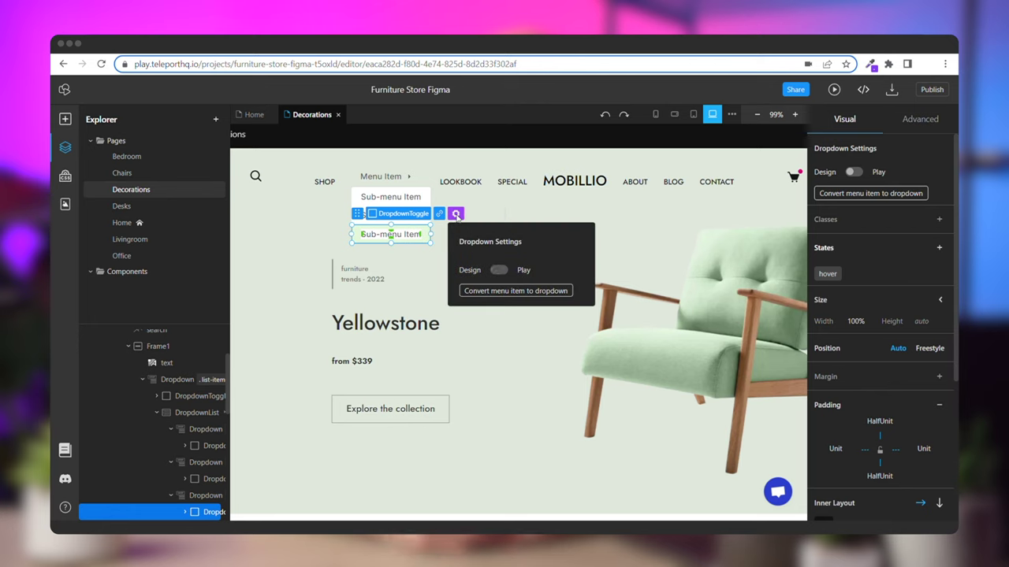
{"action": "left_click", "coordinate": [511, 292]}
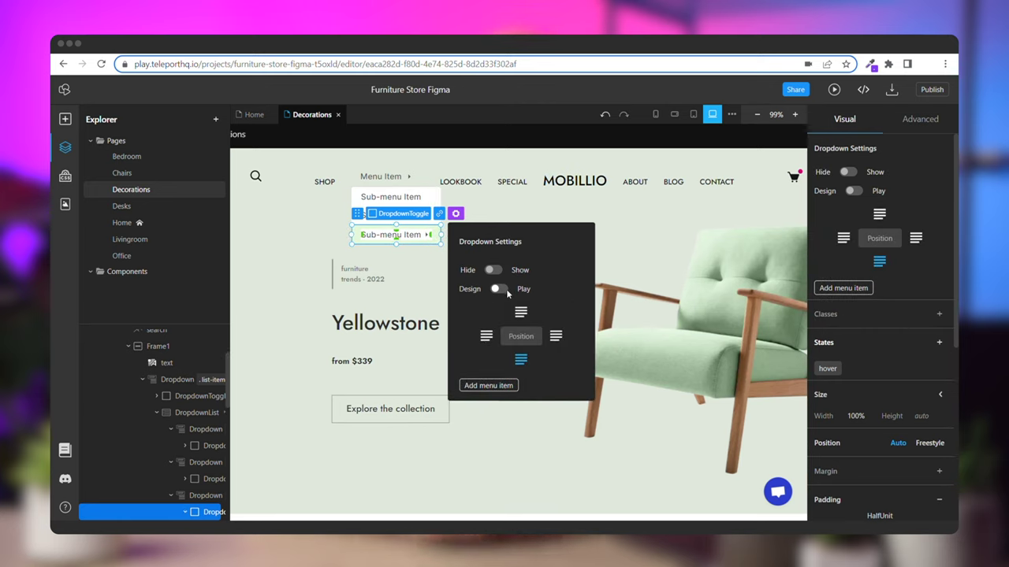
{"action": "left_click", "coordinate": [494, 270]}
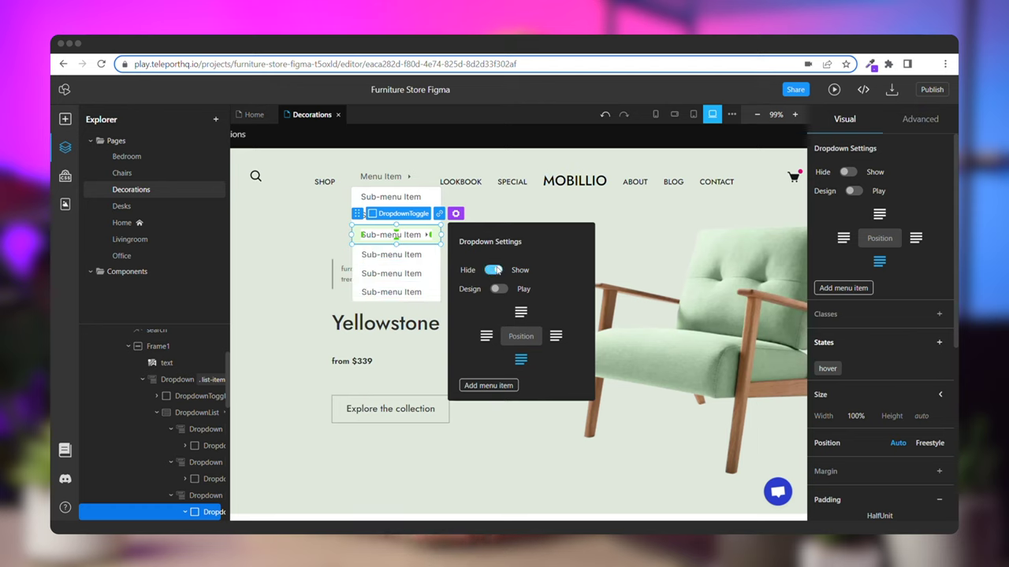
{"action": "left_click_drag", "start_coordinate": [519, 243], "coordinate": [645, 204]}
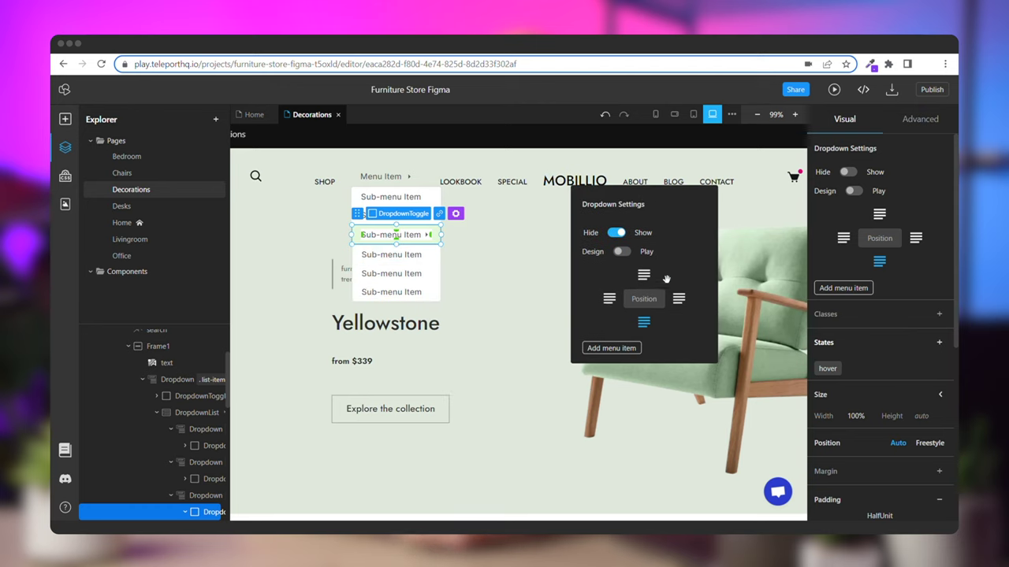
{"action": "left_click", "coordinate": [678, 300]}
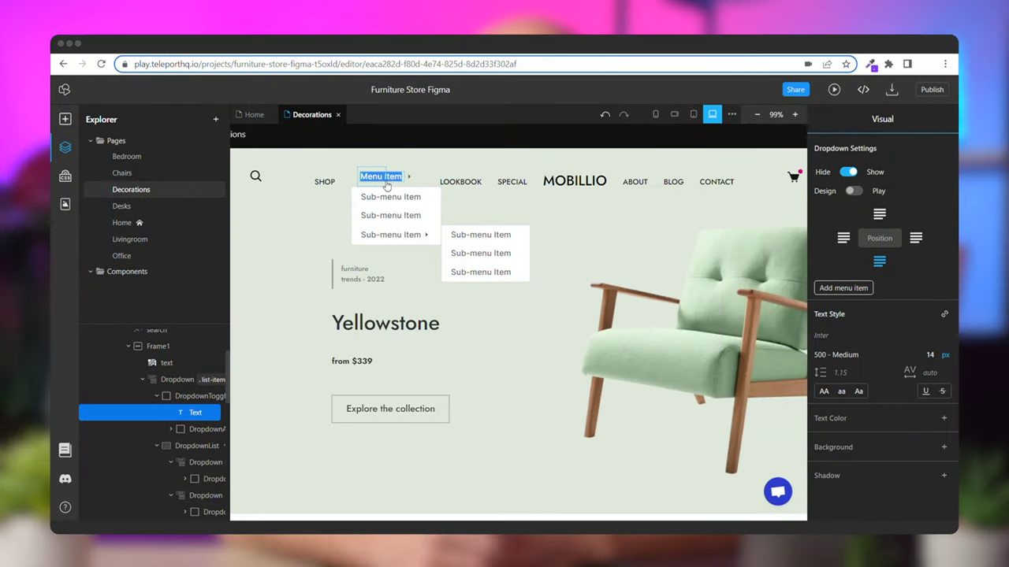
Rename the toggle PRODUCTS and its items LIVING ROOM, BEDROOM and OFFICE
{"action": "type", "text": "FRODUCTS"}
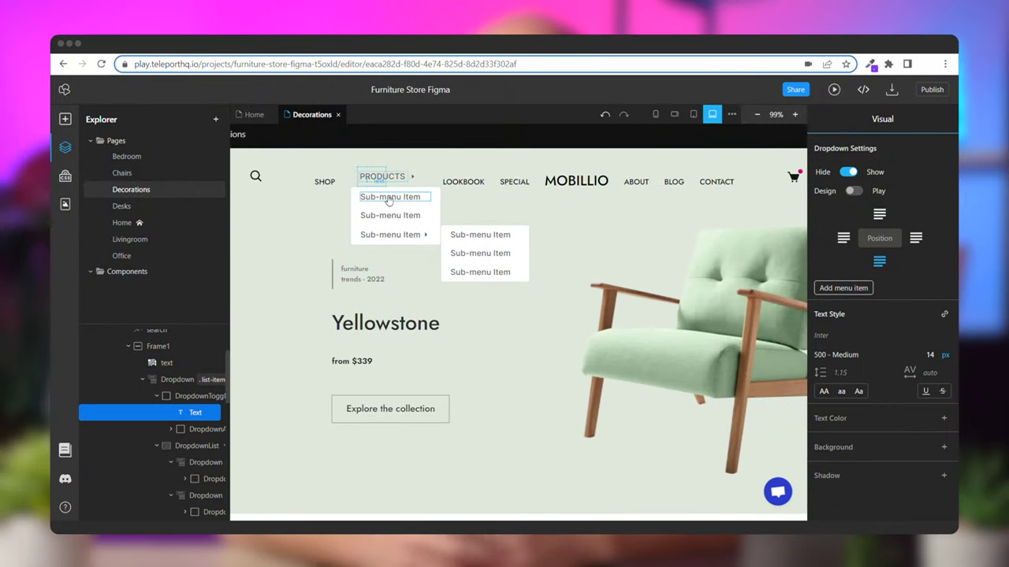
{"action": "double_click", "coordinate": [389, 197]}
{"action": "type", "text": "LIVING ROOM"}
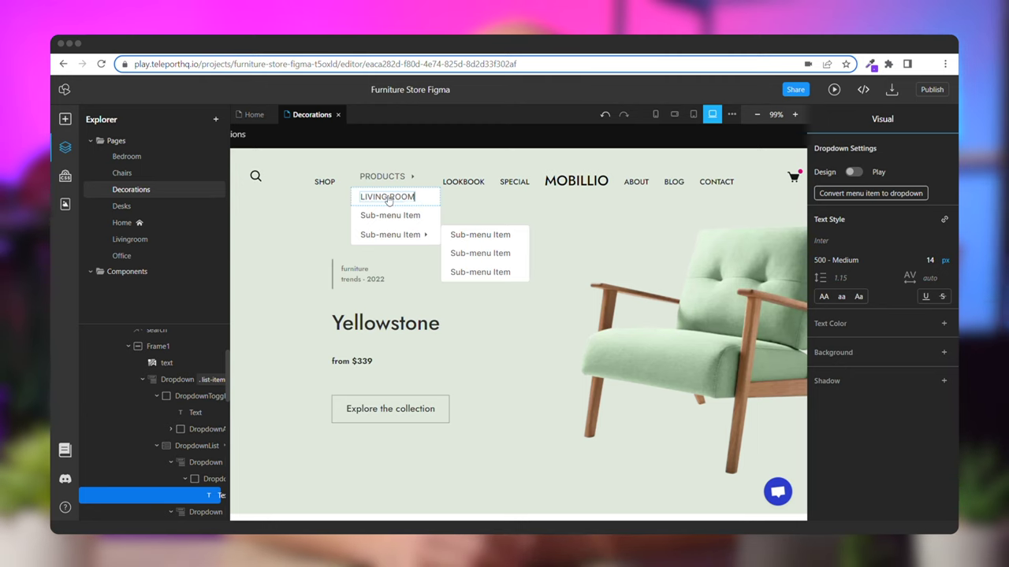
{"action": "double_click", "coordinate": [391, 216]}
{"action": "type", "text": "BEDROOM"}
{"action": "double_click", "coordinate": [390, 234]}
{"action": "type", "text": "OFFICE"}
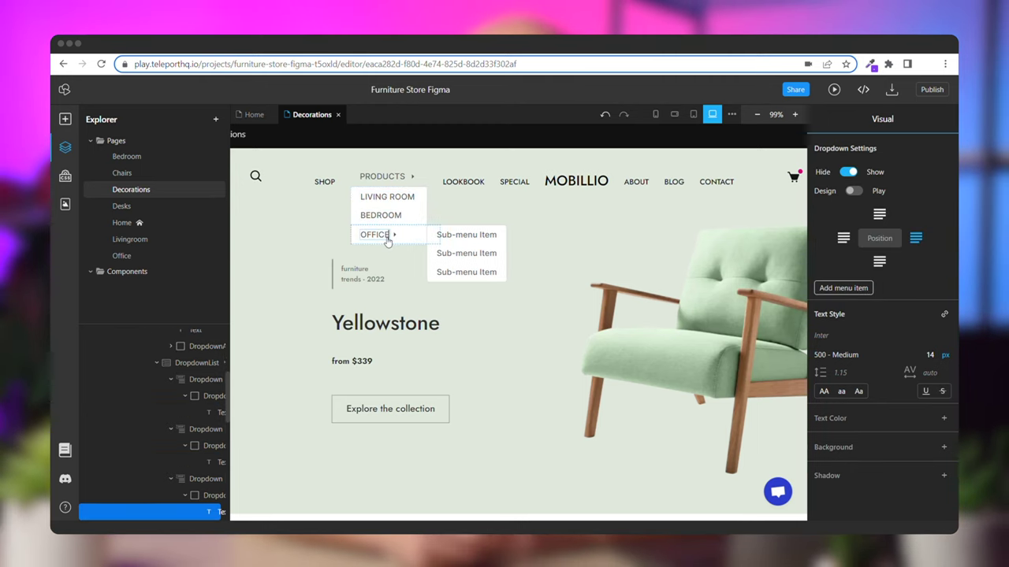
Rename OFFICE's nested items DESKS, CHAIRS and DECORATIONS
{"action": "double_click", "coordinate": [476, 234]}
{"action": "type", "text": "DESKS"}
{"action": "double_click", "coordinate": [465, 253]}
{"action": "type", "text": "CHAIRS"}
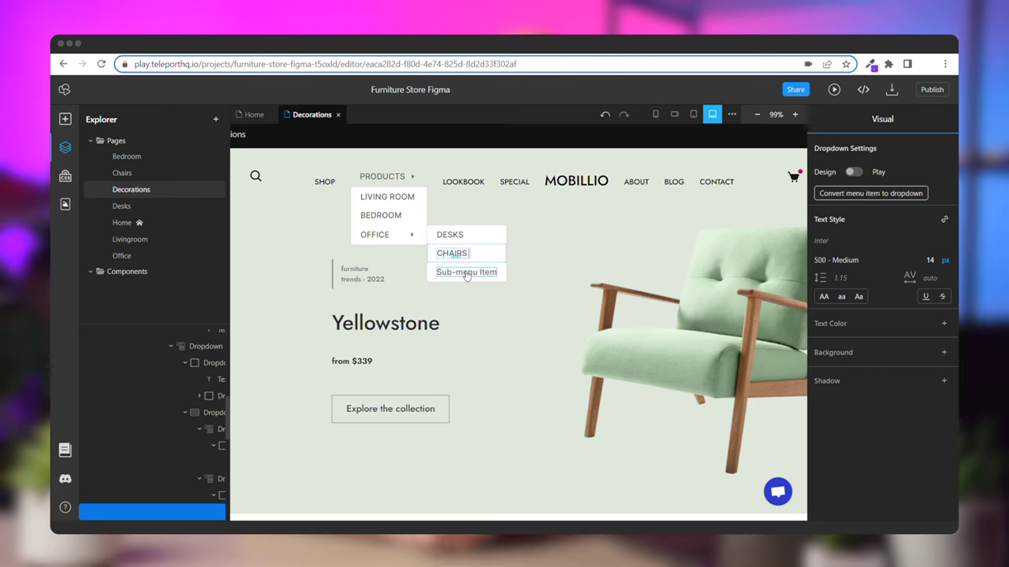
{"action": "double_click", "coordinate": [465, 272]}
{"action": "type", "text": "DECORATIONS"}
Test the PRODUCTS dropdown and its OFFICE submenu in interactive preview, then return to editing
{"action": "left_click", "coordinate": [424, 183]}
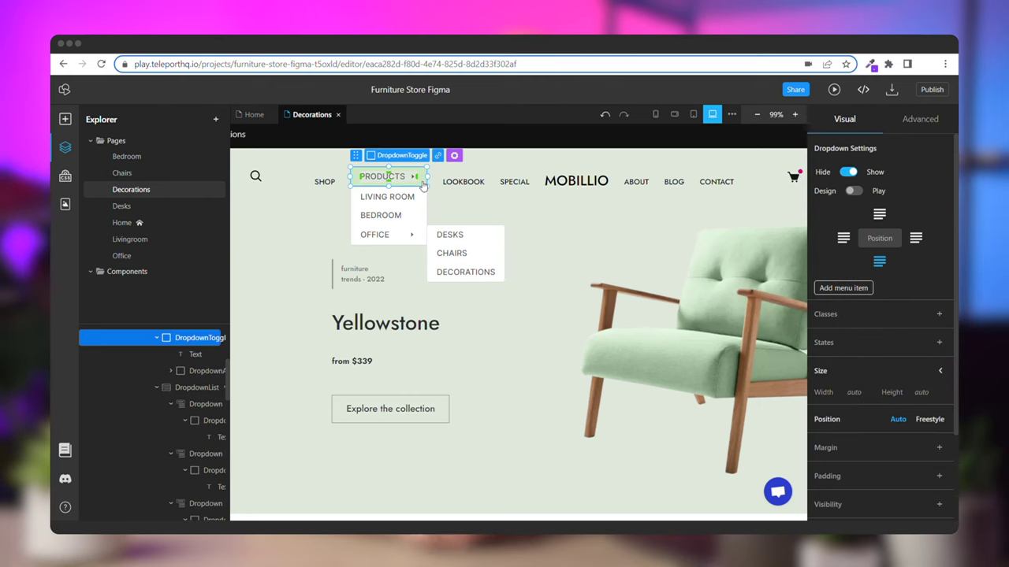
{"action": "left_click", "coordinate": [853, 191]}
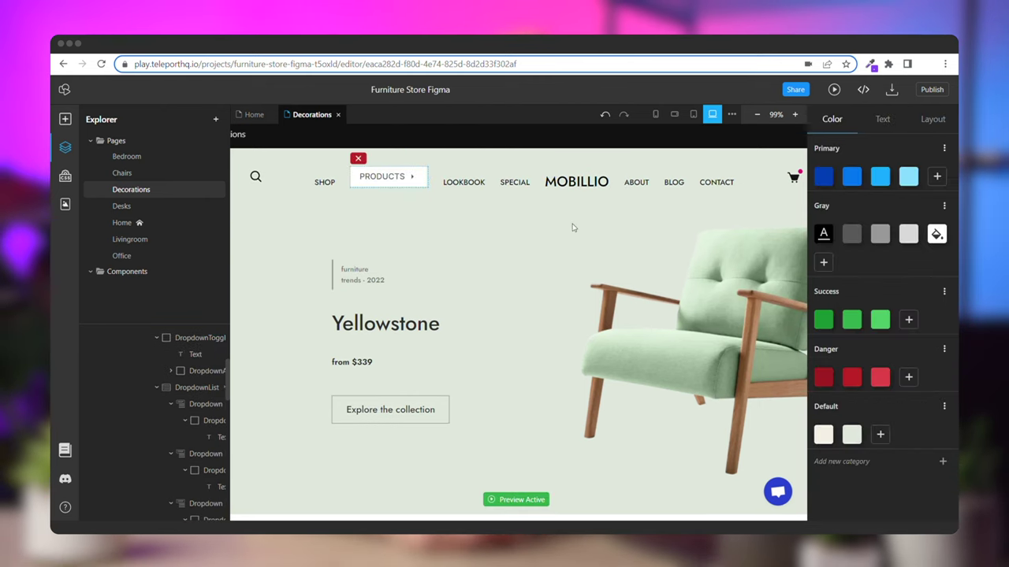
{"action": "left_click", "coordinate": [402, 177]}
{"action": "mouse_move", "coordinate": [398, 234]}
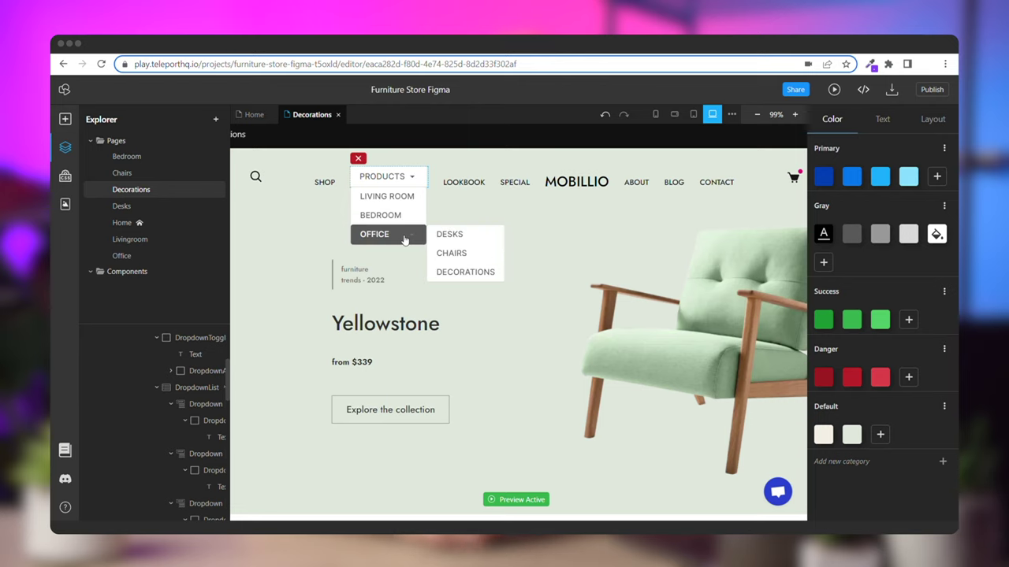
{"action": "left_click", "coordinate": [463, 272]}
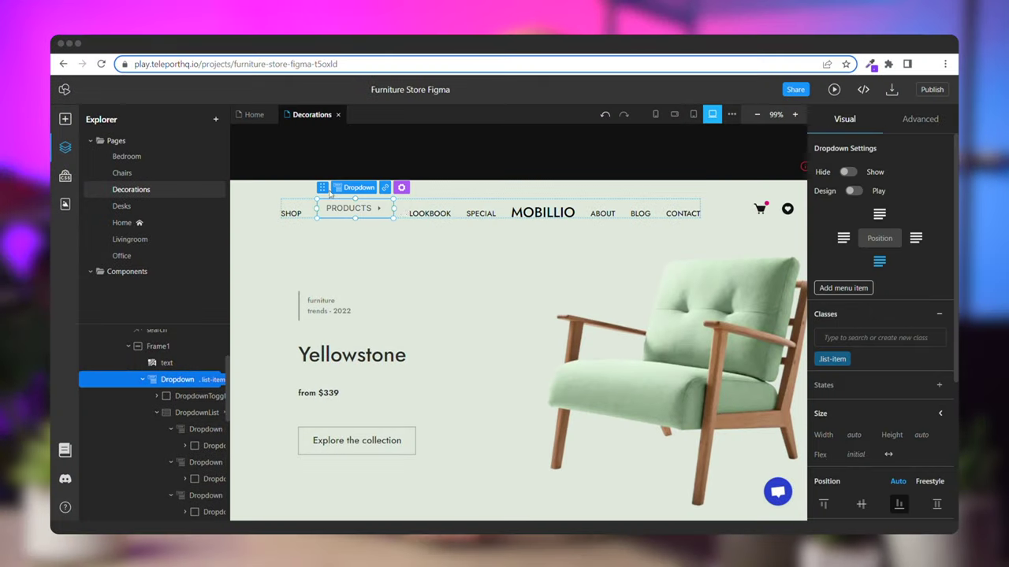
Keep the dropdown list visible and link LIVING ROOM to a site page
{"action": "left_click", "coordinate": [848, 171]}
{"action": "left_click", "coordinate": [385, 267]}
{"action": "left_click", "coordinate": [354, 228]}
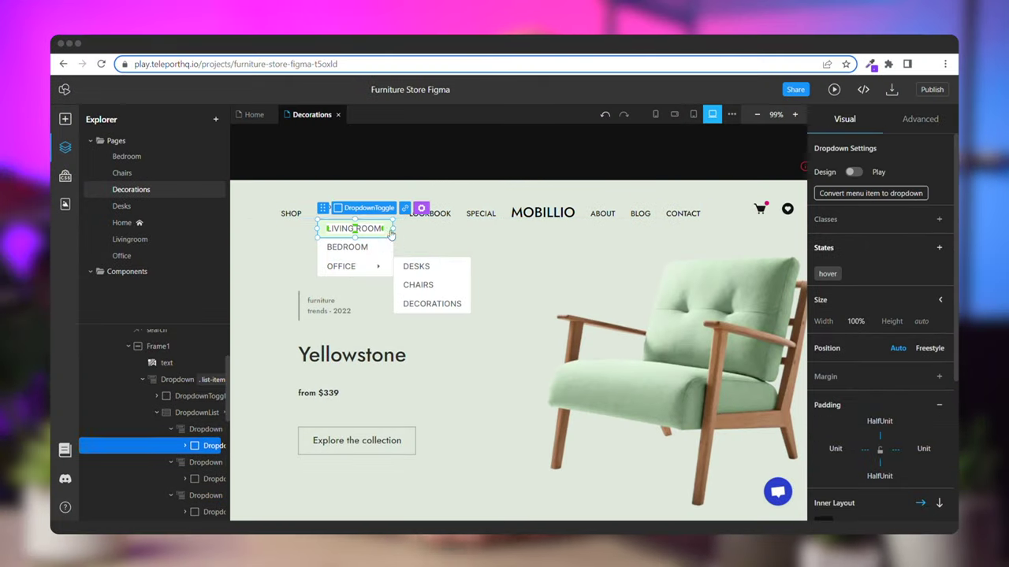
{"action": "left_click", "coordinate": [405, 208]}
{"action": "left_click", "coordinate": [467, 228]}
{"action": "left_click", "coordinate": [464, 285]}
Link BEDROOM to the Bedroom page and OFFICE to the Office page
{"action": "left_click", "coordinate": [347, 247]}
{"action": "left_click", "coordinate": [404, 227]}
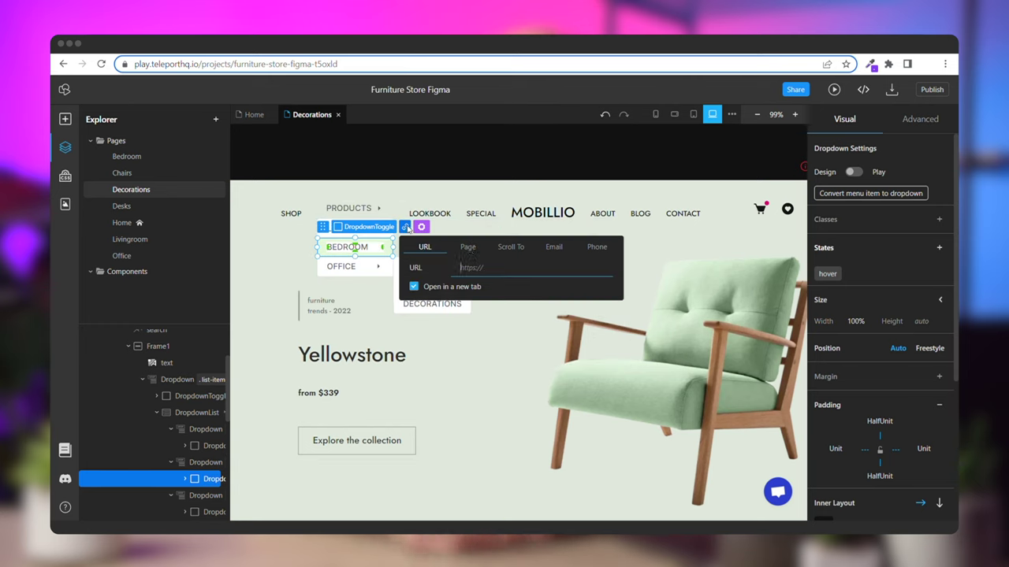
{"action": "left_click", "coordinate": [468, 248]}
{"action": "left_click", "coordinate": [443, 288]}
{"action": "left_click", "coordinate": [341, 266]}
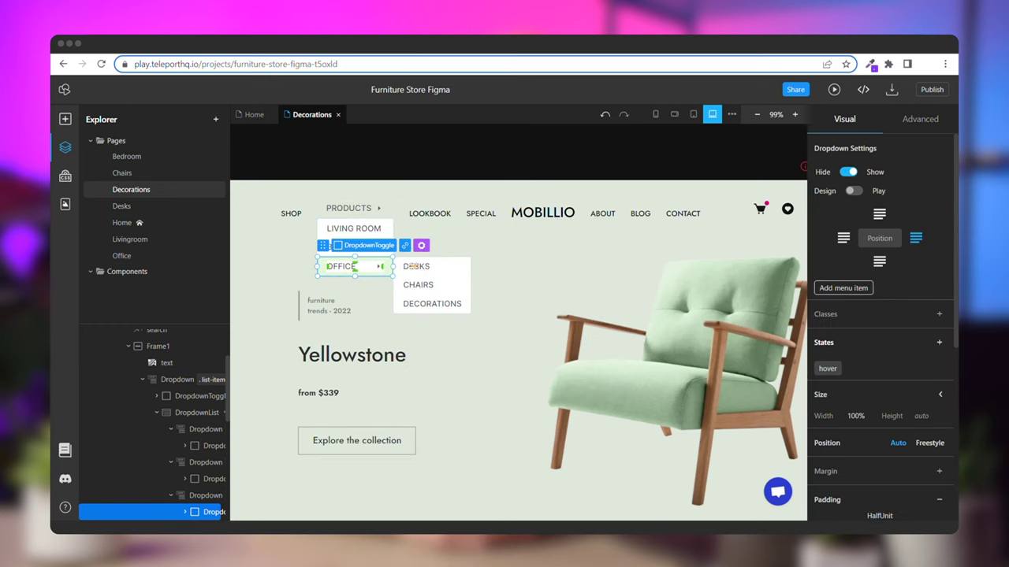
{"action": "left_click", "coordinate": [404, 245]}
{"action": "left_click", "coordinate": [467, 266]}
{"action": "left_click", "coordinate": [422, 400]}
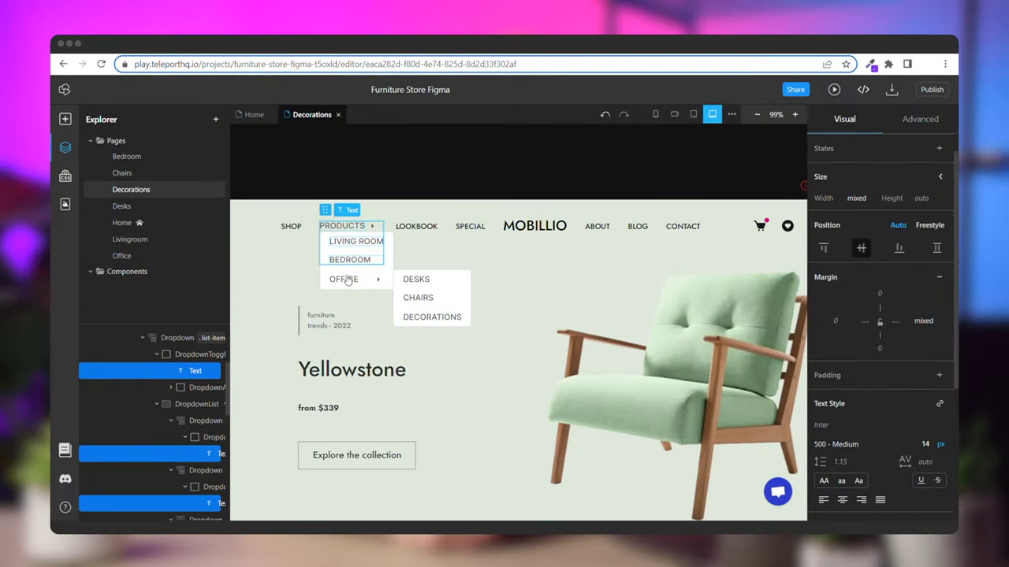
Style the selected menu item texts as Jost, 13 px, in Black (Gray)
{"action": "left_click", "coordinate": [347, 279], "text": "shift"}
{"action": "left_click", "coordinate": [416, 280], "text": "shift"}
{"action": "left_click", "coordinate": [418, 298], "text": "shift"}
{"action": "left_click", "coordinate": [422, 317], "text": "shift"}
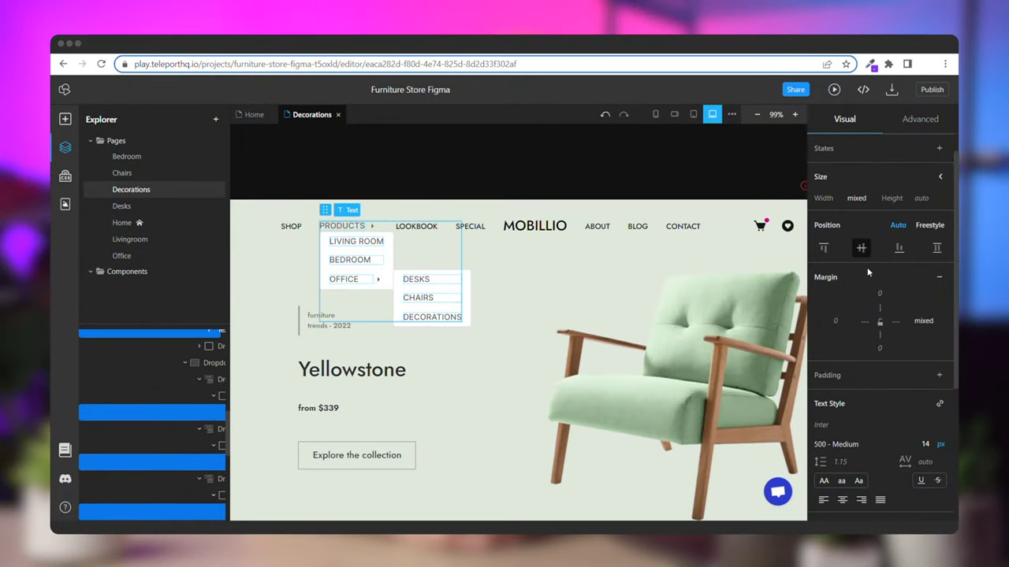
{"action": "scroll", "coordinate": [867, 267], "scroll_direction": "down", "scroll_amount": 2}
{"action": "left_click", "coordinate": [821, 366]}
{"action": "type", "text": "Jost"}
{"action": "key", "text": "Return"}
{"action": "left_click", "coordinate": [925, 385]}
{"action": "type", "text": "13"}
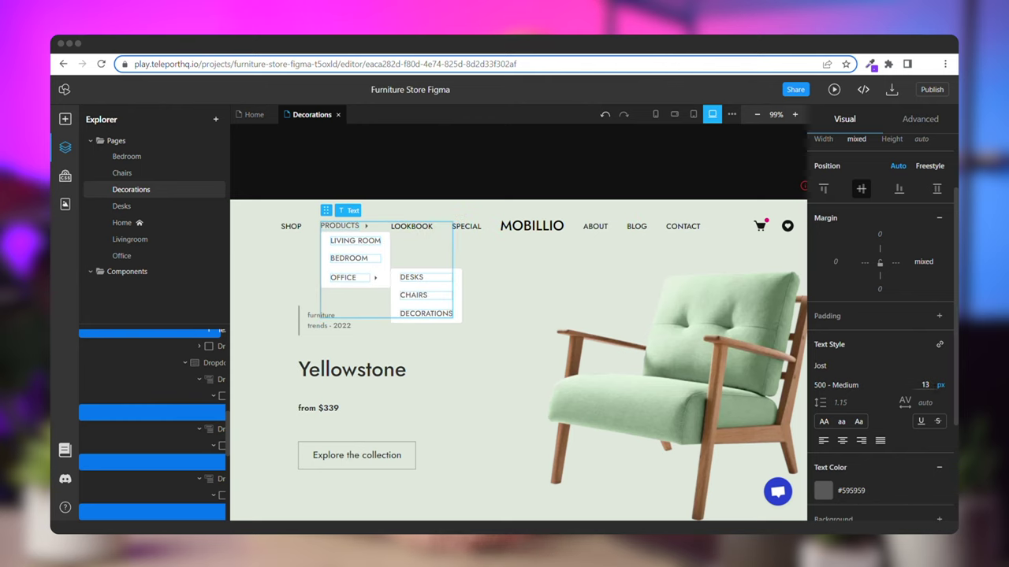
{"action": "left_click", "coordinate": [855, 491]}
{"action": "left_click", "coordinate": [872, 459]}
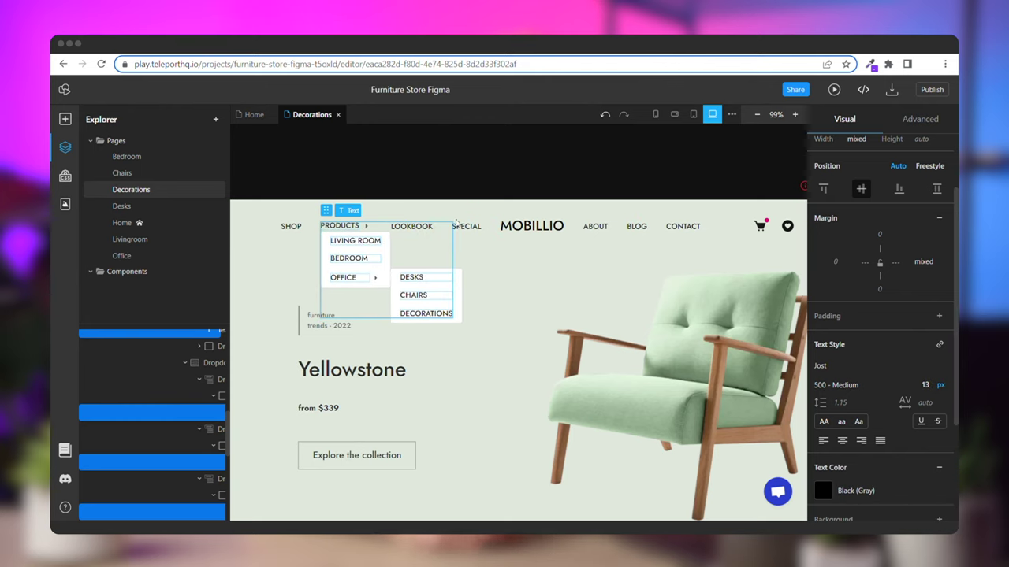
Make the whole navbar a reusable Navbar component
{"action": "left_click", "coordinate": [267, 230]}
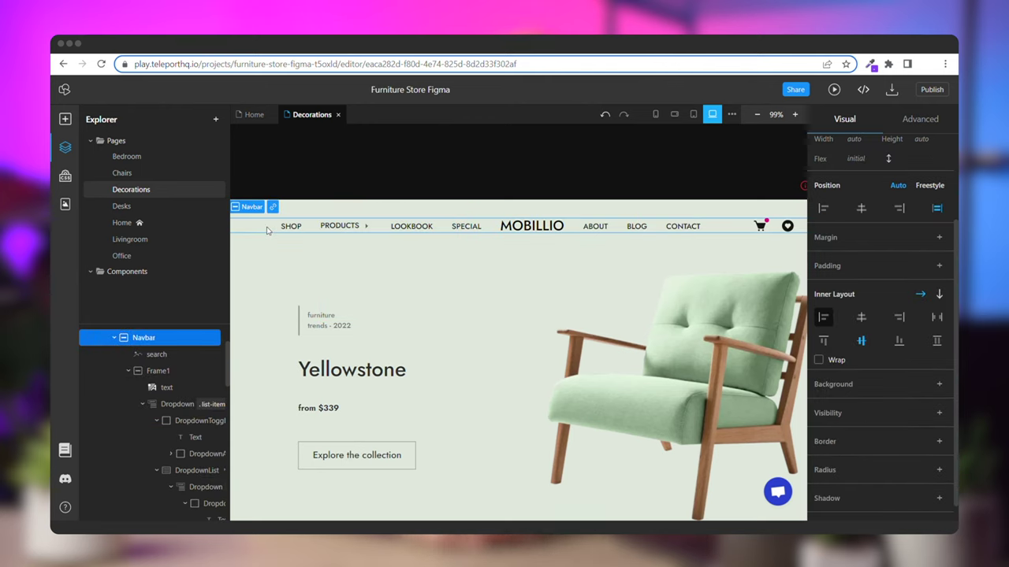
{"action": "right_click", "coordinate": [266, 230]}
{"action": "left_click", "coordinate": [308, 455]}
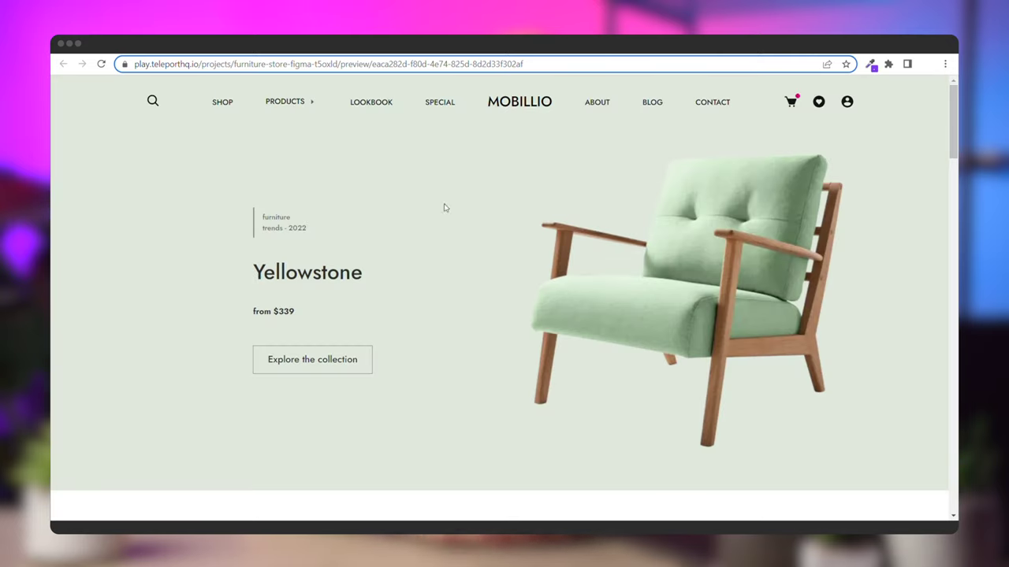
Test the PRODUCTS dropdown in the live preview, showing LIVING ROOM, BEDROOM and OFFICE
{"action": "mouse_move", "coordinate": [302, 100]}
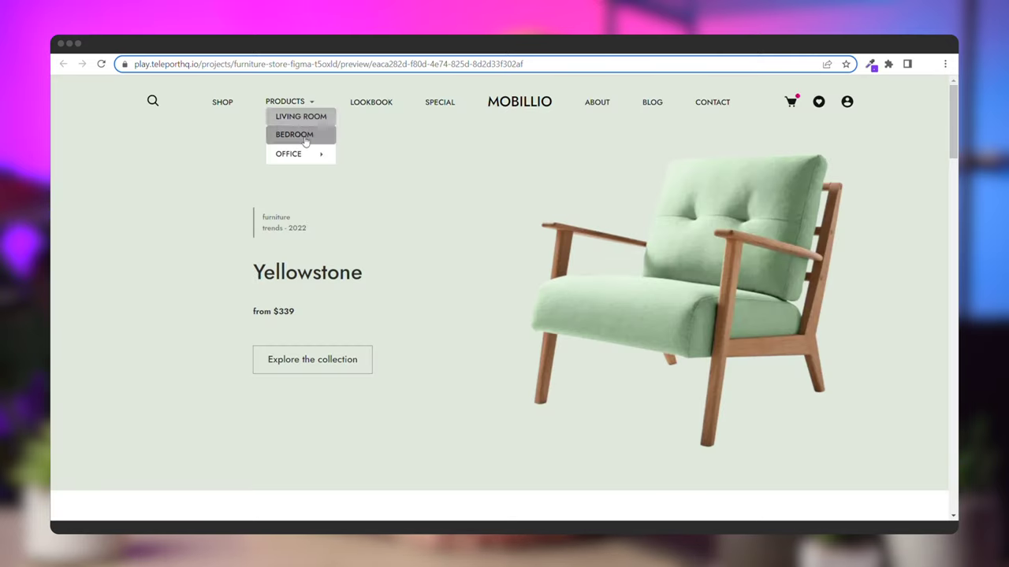